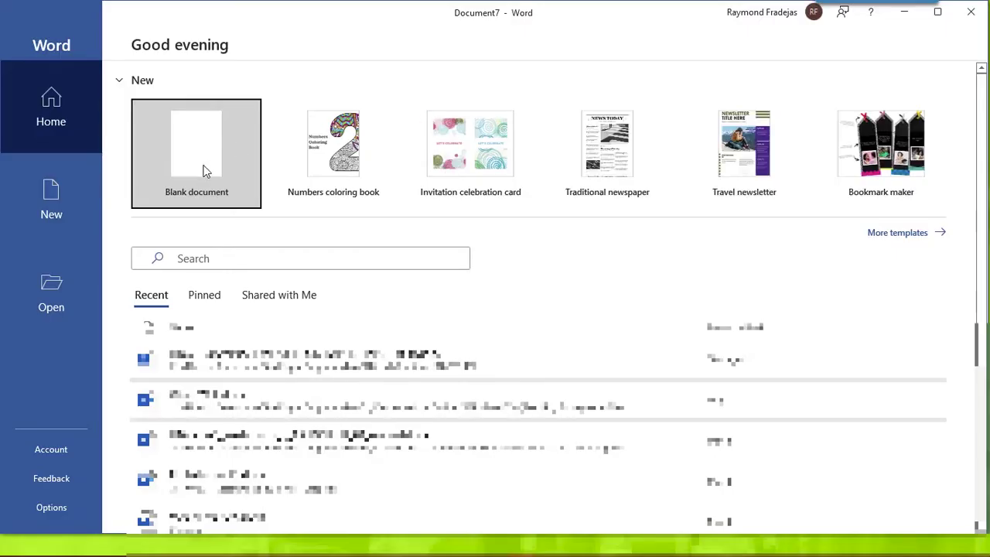
- In a new blank document, add Guro's 1982 book 'Bridging People and Technology in the 21st Century' as a source
left_click(234, 190)
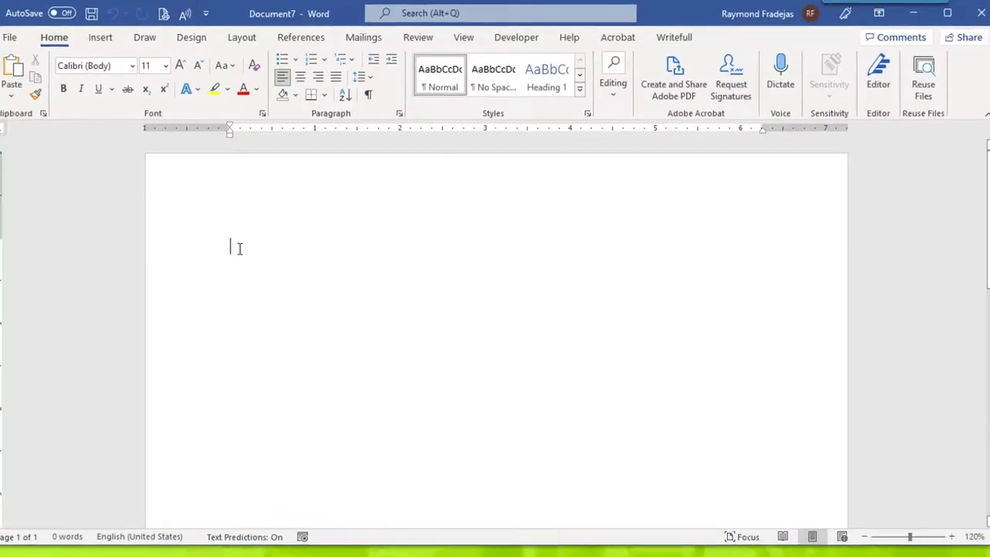
left_click(263, 48)
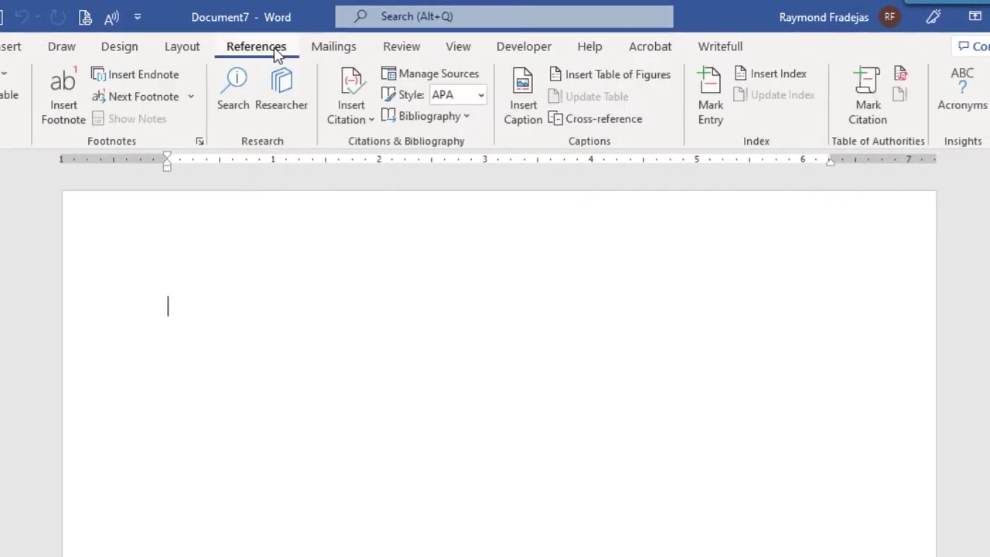
left_click(418, 78)
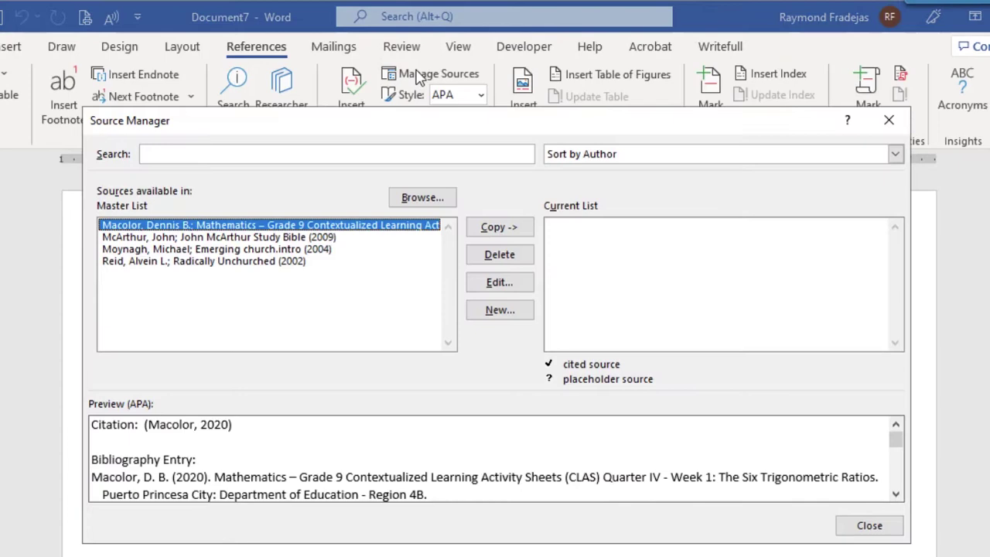
left_click(495, 309)
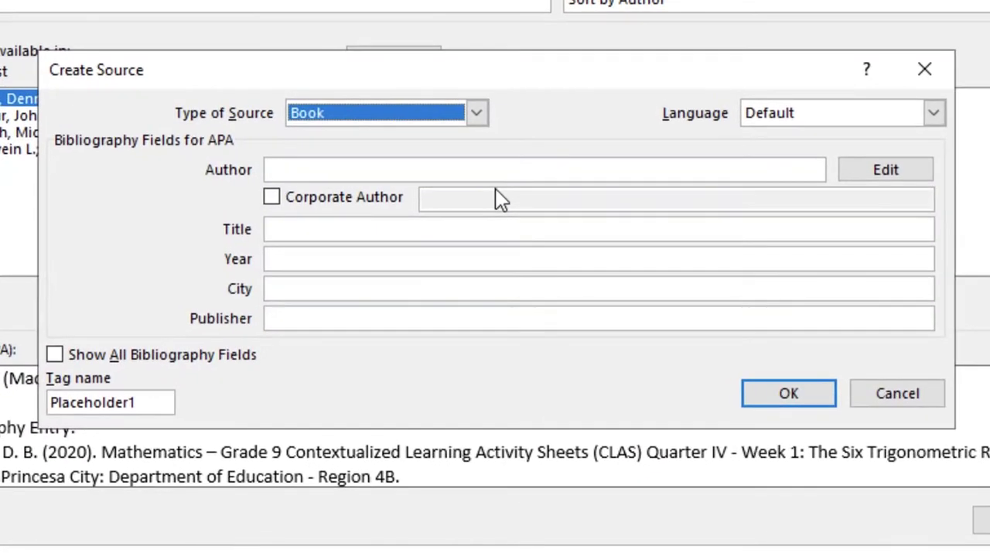
left_click(469, 171)
type("Pc g")
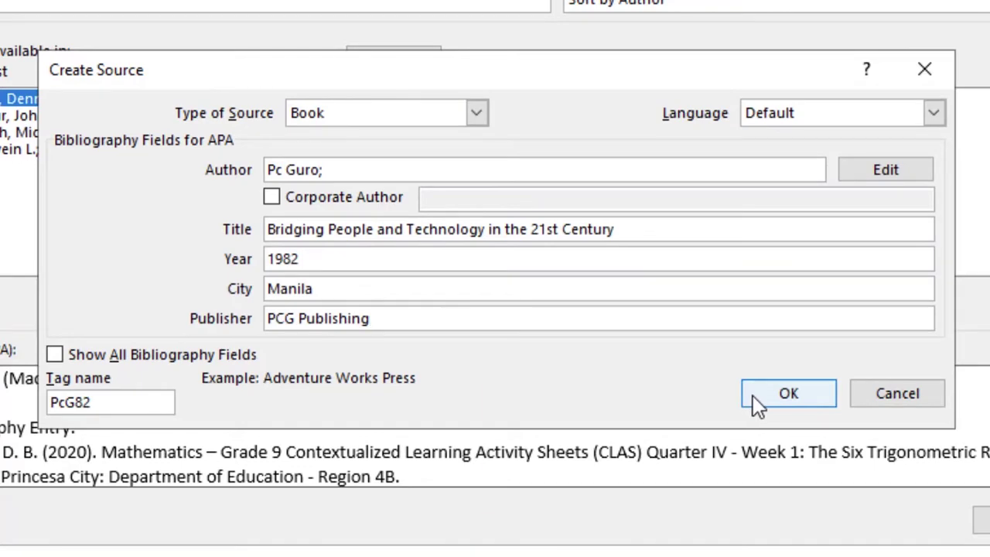
left_click(753, 395)
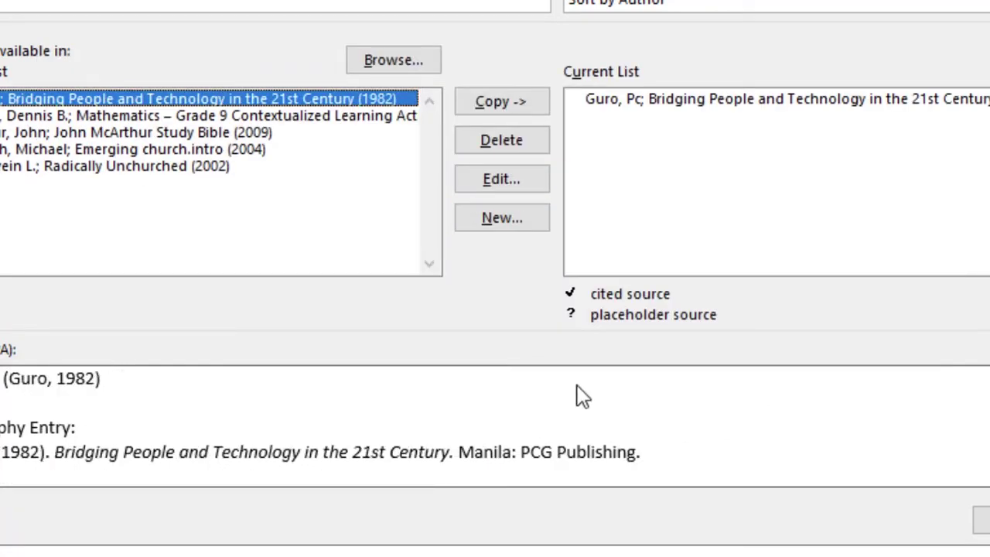
- Add Tec's 2022 book 'Right Here, Right Now' as a second source
left_click(537, 220)
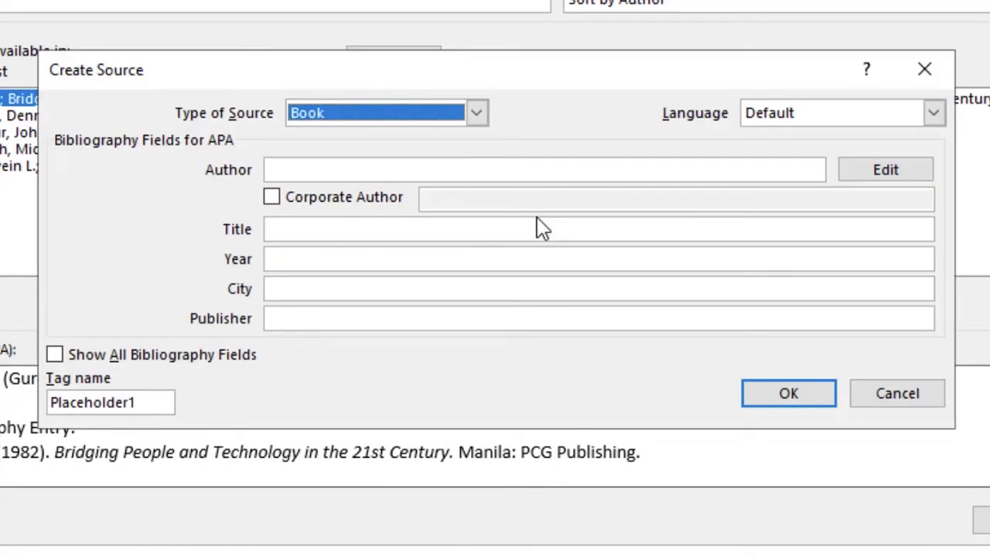
left_click(425, 169)
type("Ray Tec;")
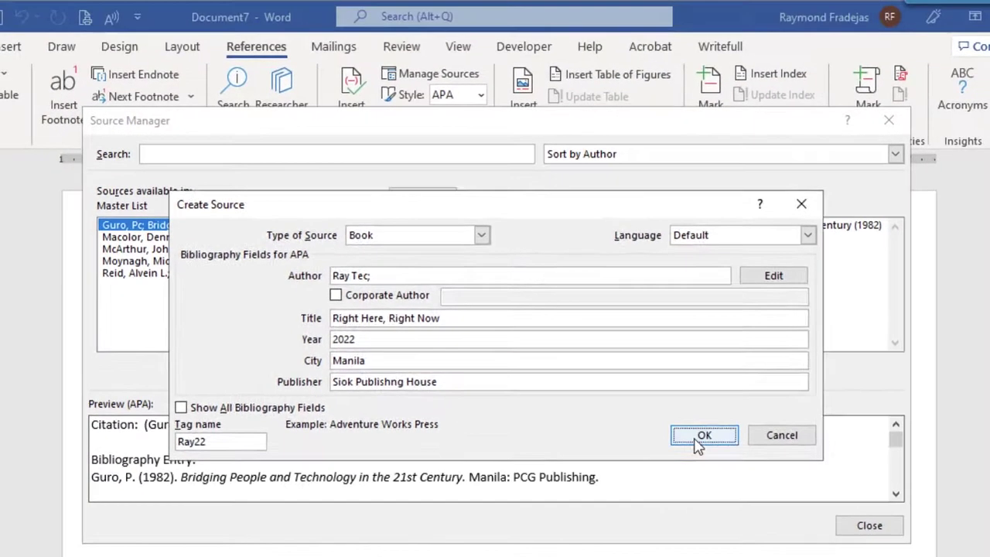
left_click(788, 393)
- Type 'According to' and insert the (Guro, 1982) citation after it
left_click(869, 525)
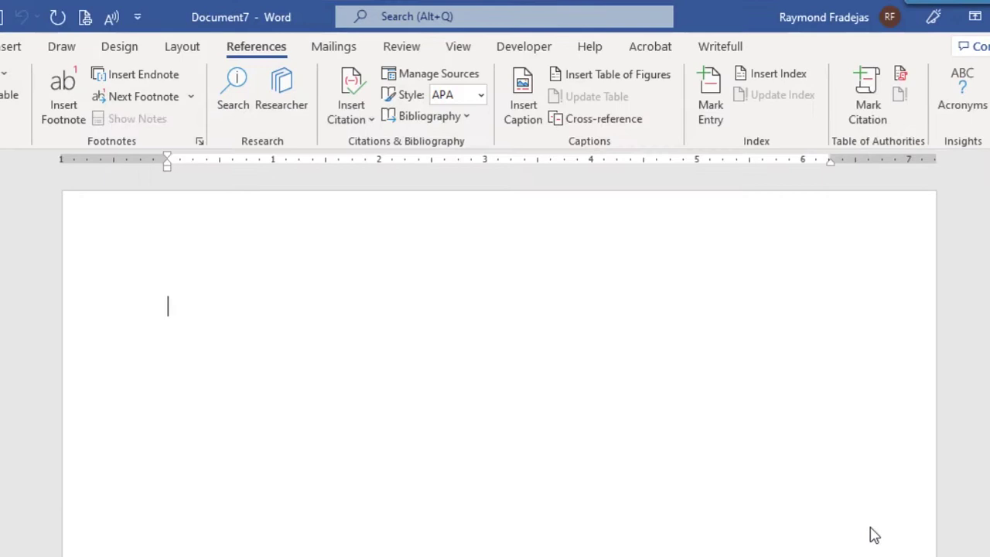
type("Acco")
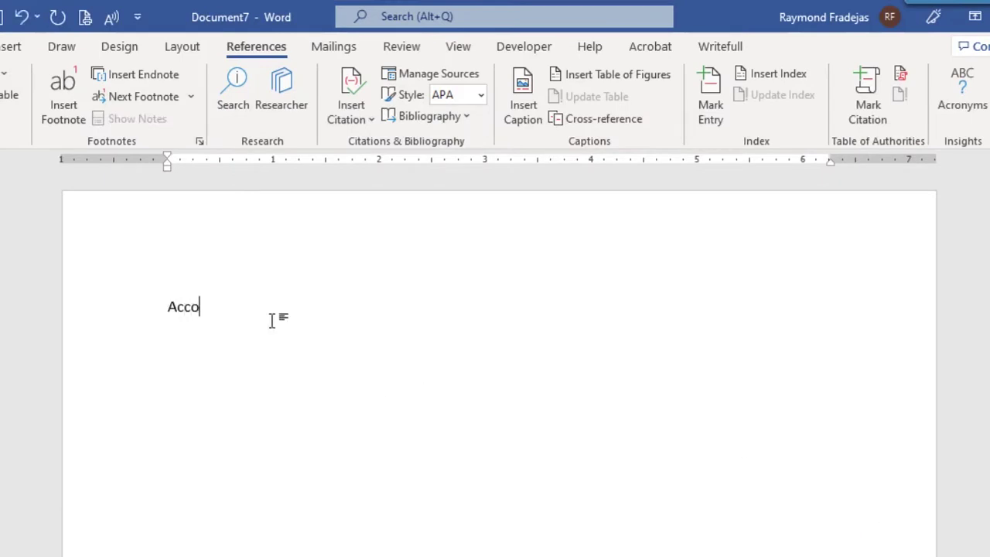
type("rding to")
left_click(357, 118)
left_click(361, 161)
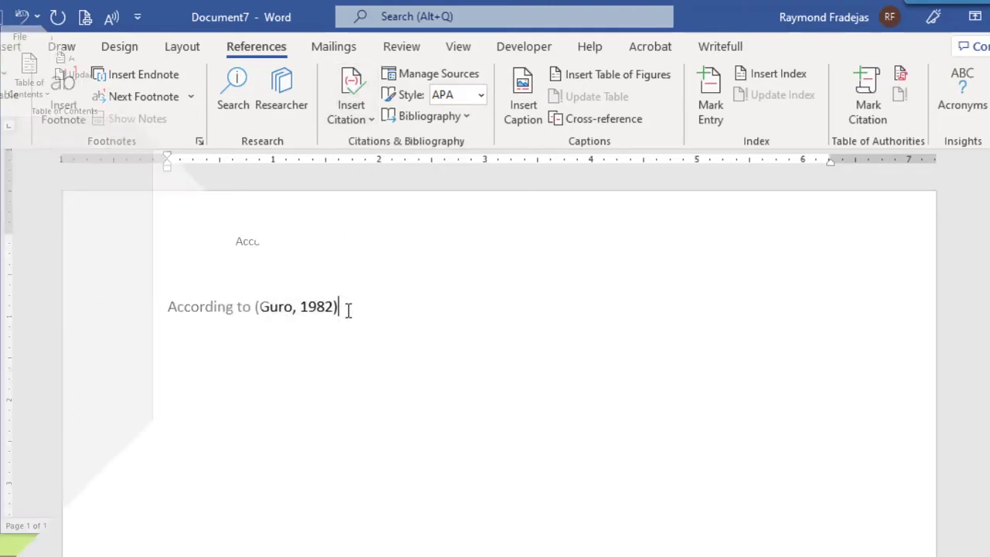
- Finish the sentence: 'technology will play a vital role in people's lives in the 21st Century.'
type("technolo")
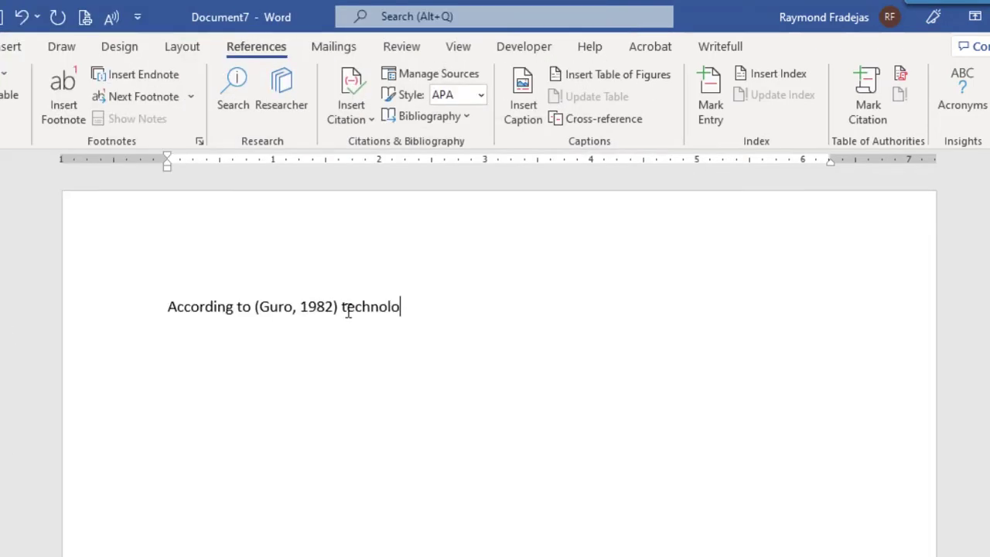
type("gy will play a vital rol")
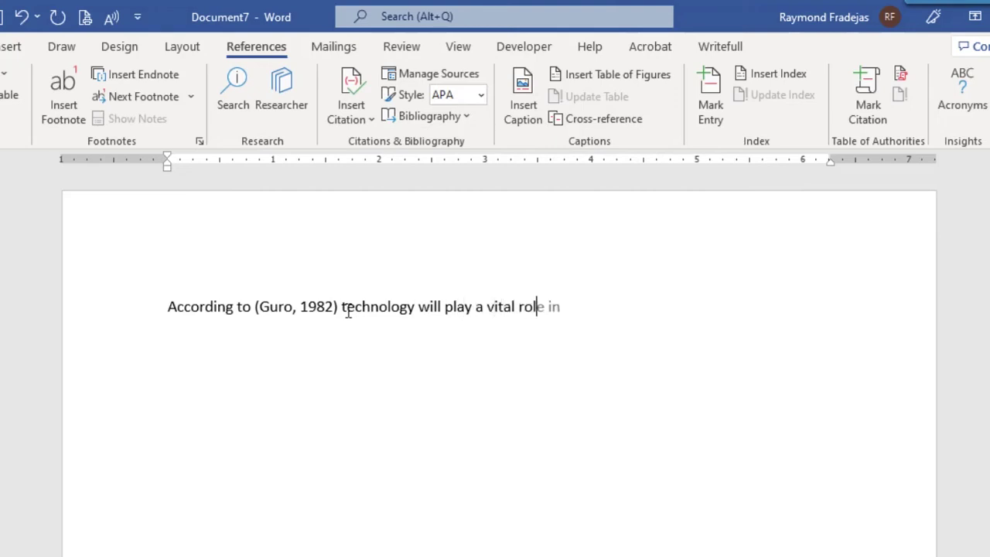
type("e in the society")
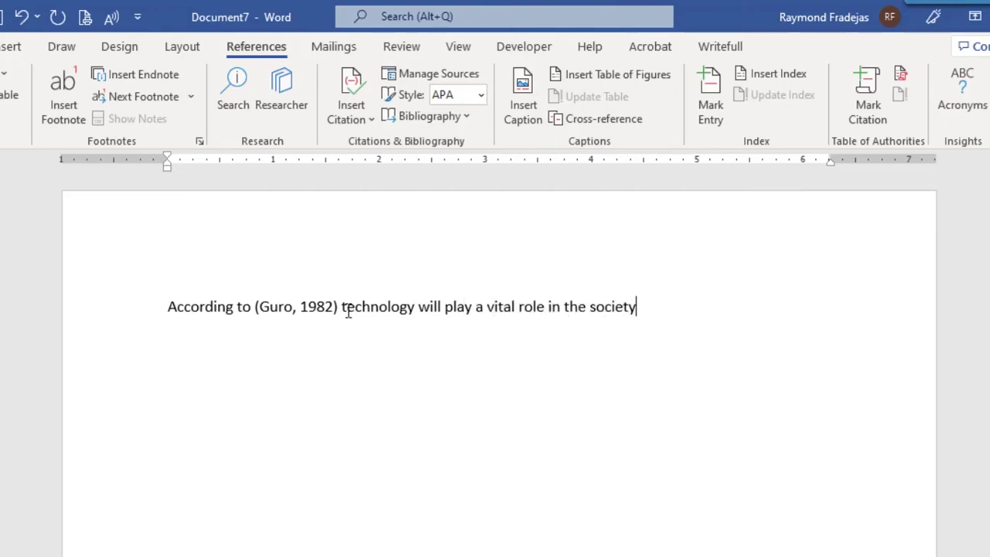
key("BackSpace")
key("BackSpace")
key("BackSpace")
key("BackSpace")
key("BackSpace")
key("BackSpace")
key("BackSpace")
key("BackSpace")
key("BackSpace")
key("BackSpace")
key("BackSpace")
type("pe")
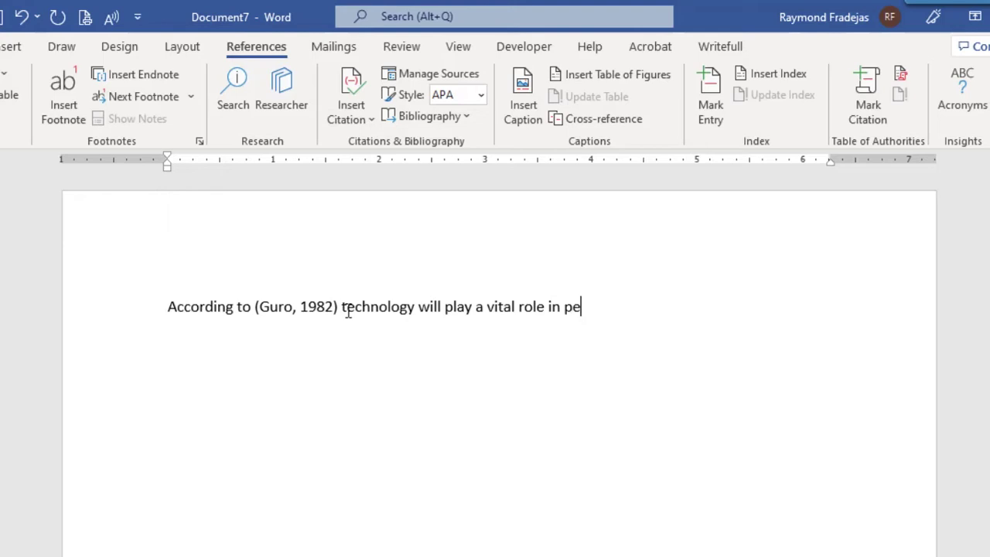
type("ople's lives in the 21st")
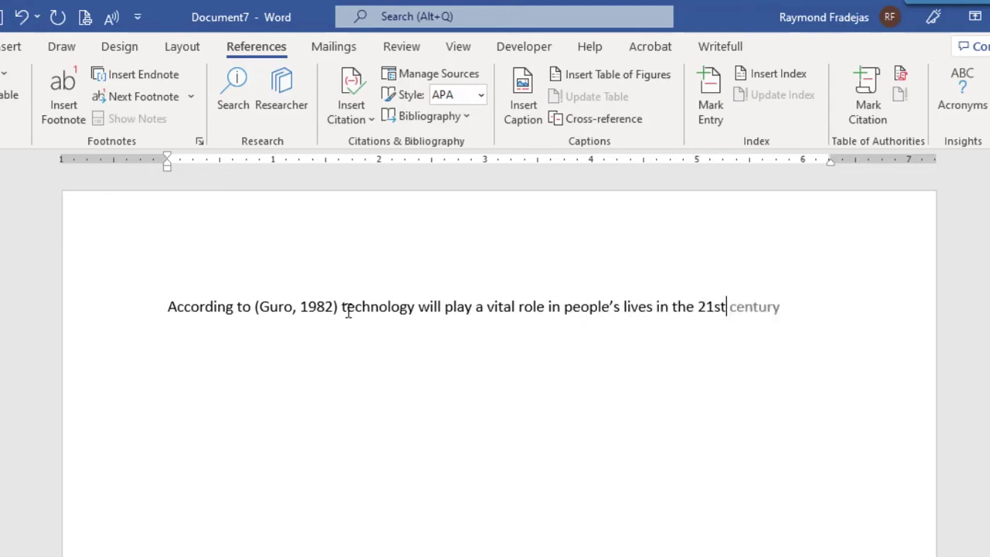
type(" Century.")
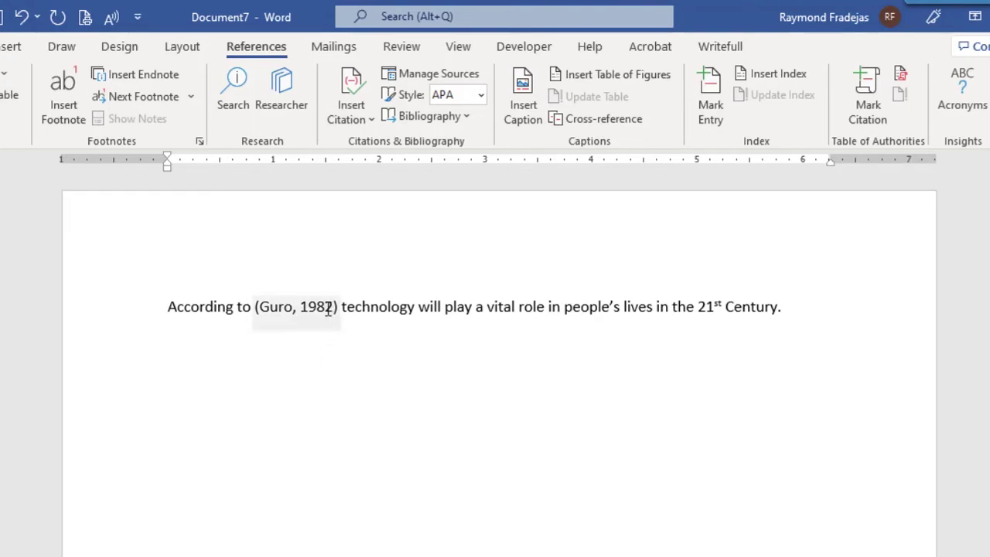
- Edit the Guro citation to suppress author and title, leaving only (1982)
left_click(328, 308)
left_click(350, 327)
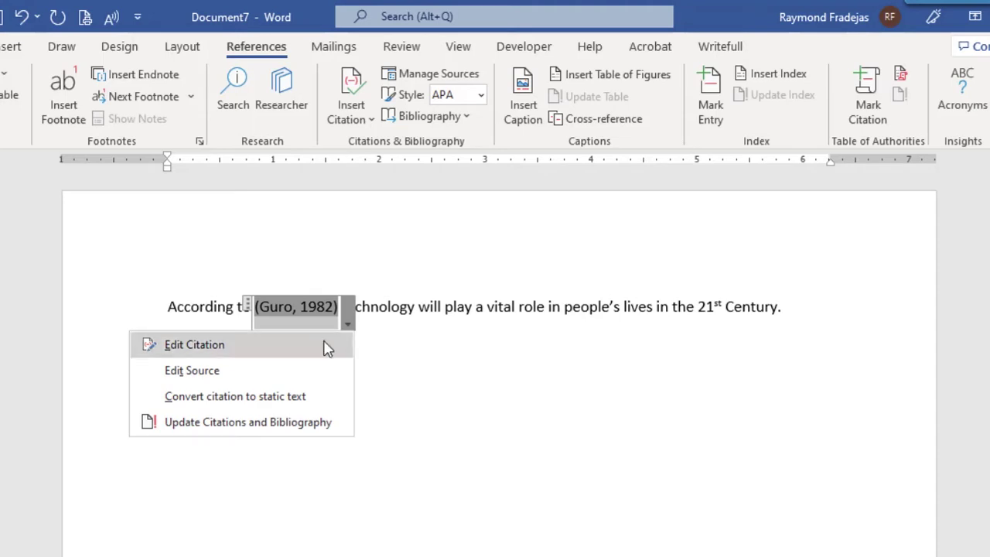
left_click(325, 347)
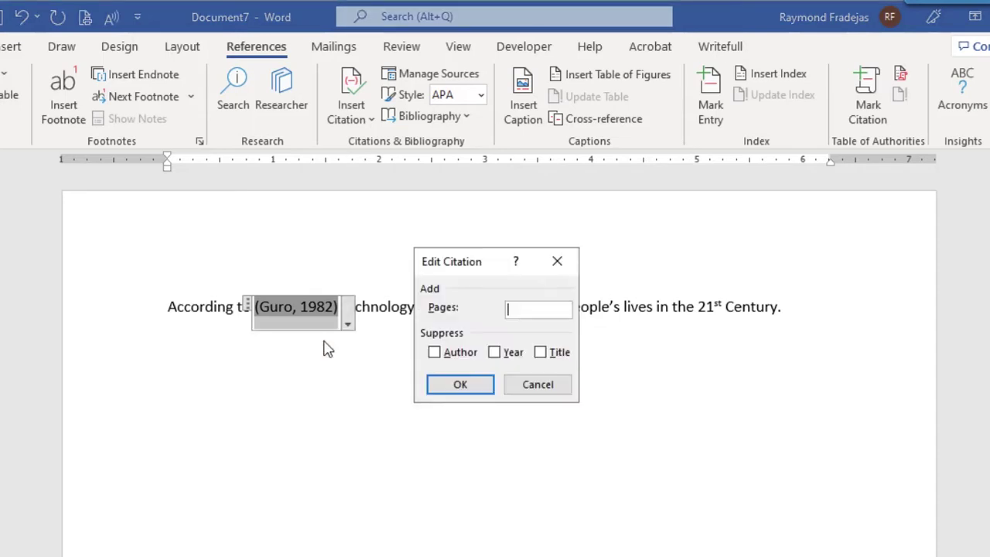
left_click(461, 355)
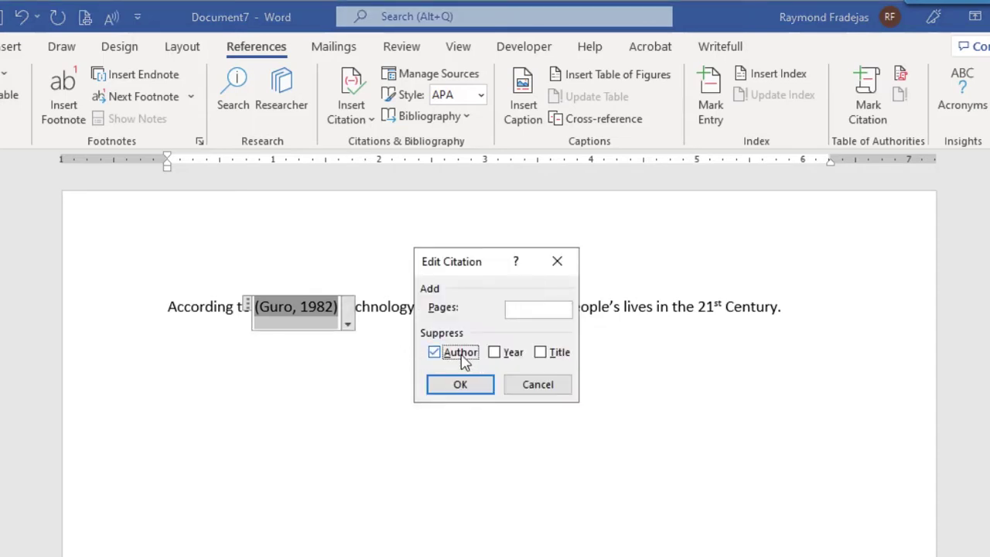
left_click(551, 357)
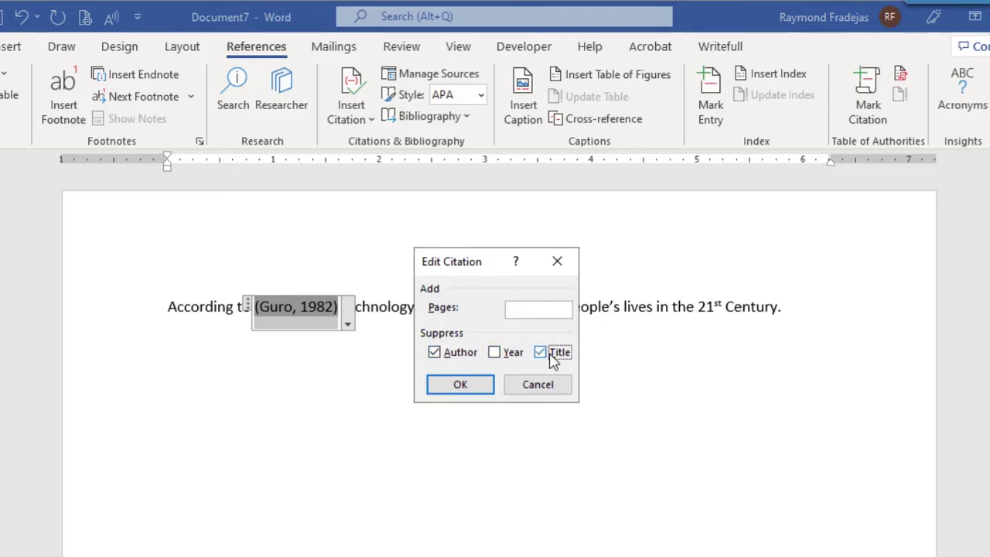
left_click(461, 390)
- Type 'Guro' before the (1982) citation
left_click(348, 313)
key("ctrl+Left")
key("ctrl+Left")
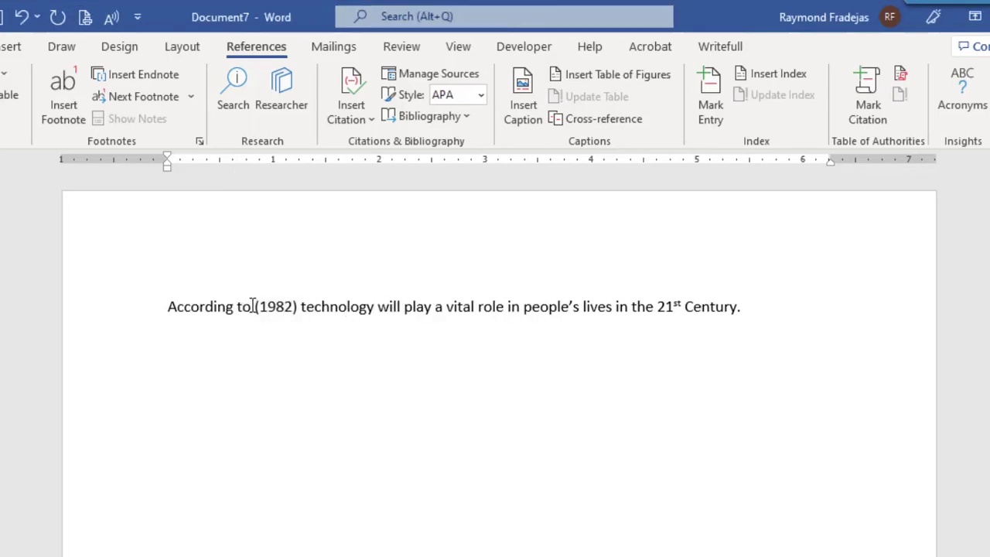
type("Guro")
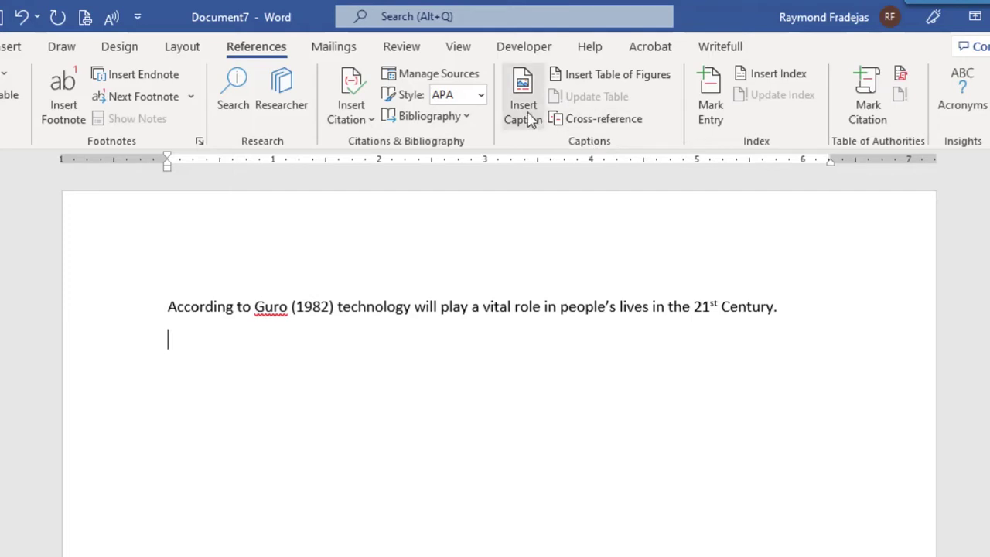
- Type 'Guro (as cited in Tec, 2022) argued that' and paste the sentence about technology's critical role
left_click(457, 77)
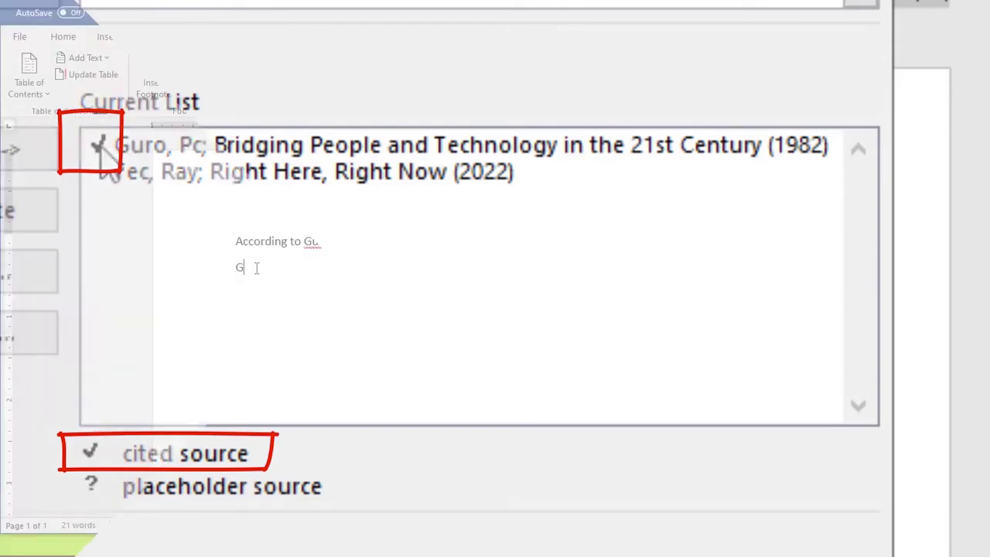
type("Guro")
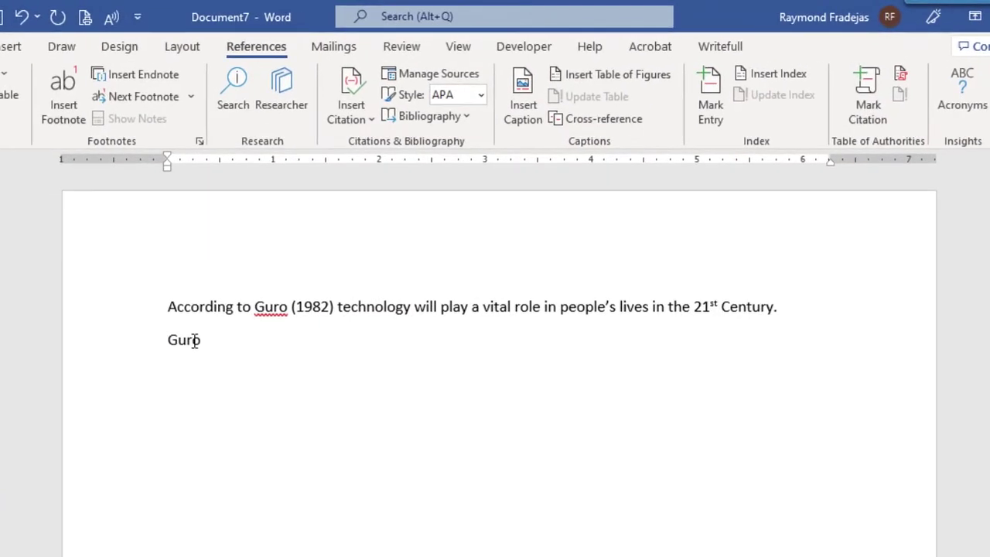
type(" (as cited ")
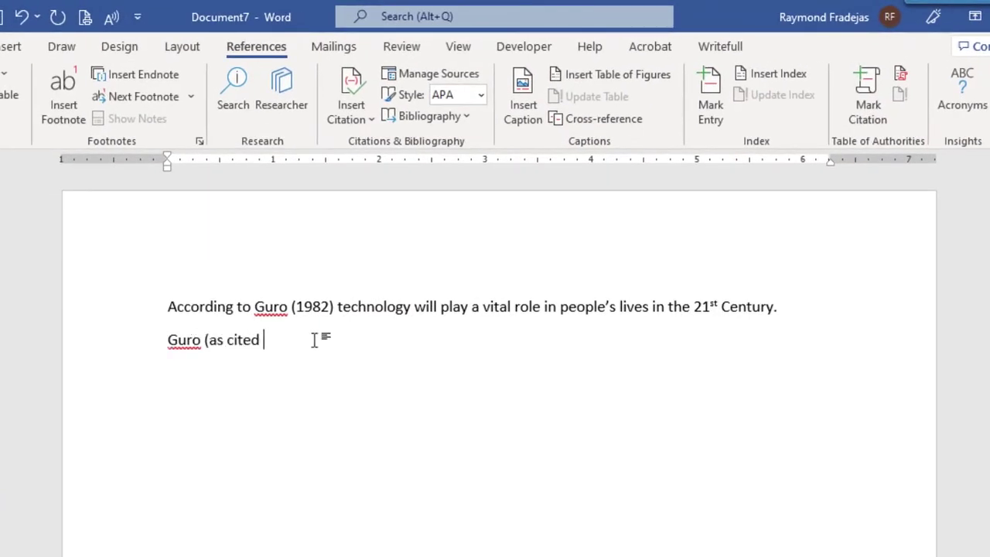
type("in Tec, 2022) argued that")
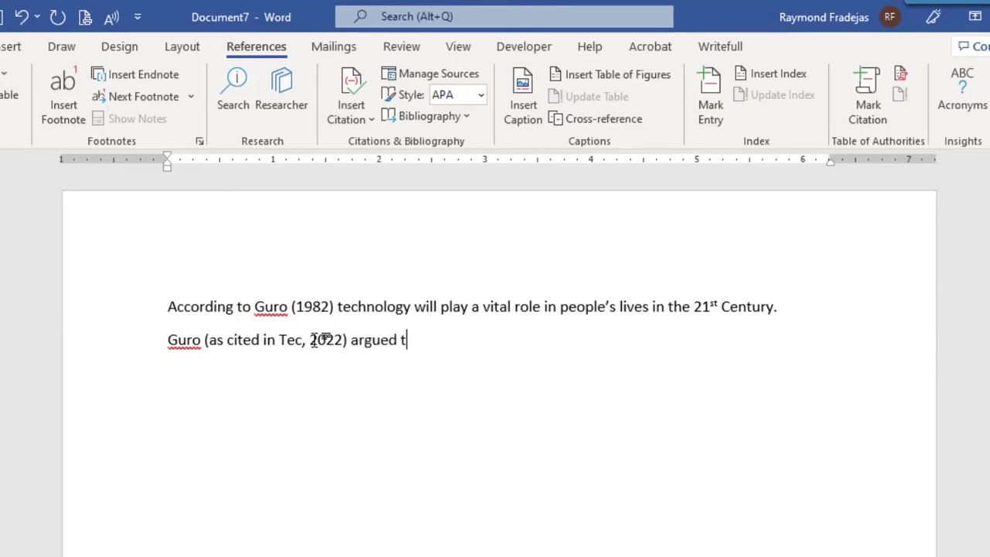
type("In the twenty-first century, technology will play a critical role in people's lives.")
- Change the pasted sentence's capital 'In' to lowercase 'in' and move to the document end
left_click(435, 341)
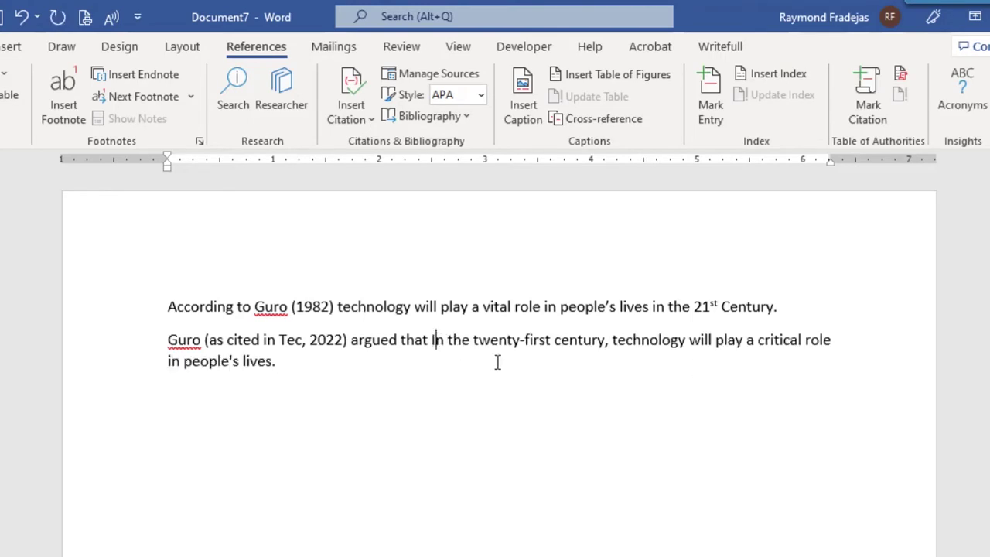
key("BackSpace")
type("i")
key("ctrl+End")
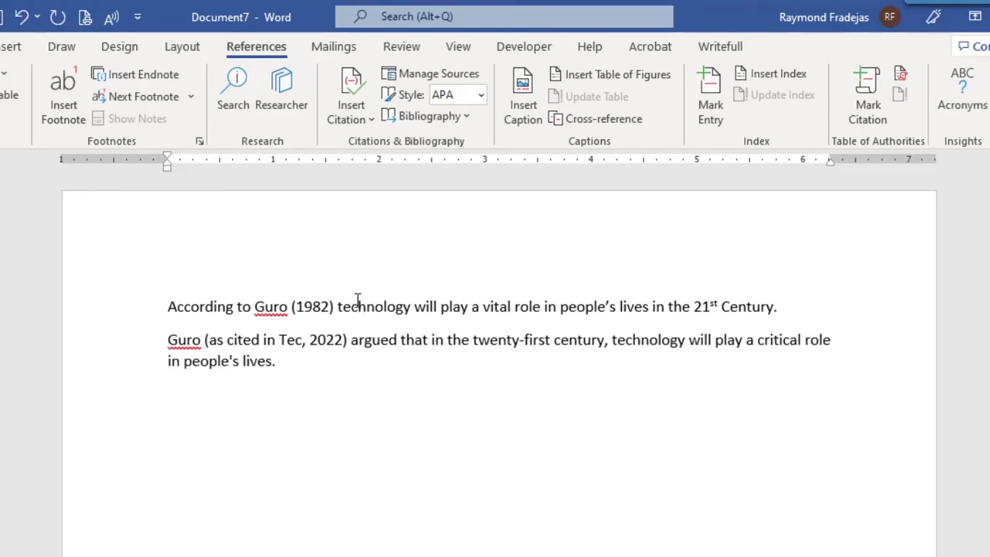
- Insert the References-style bibliography listing Guro (1982) and Tec (2022), with a blank line above it
left_click(438, 127)
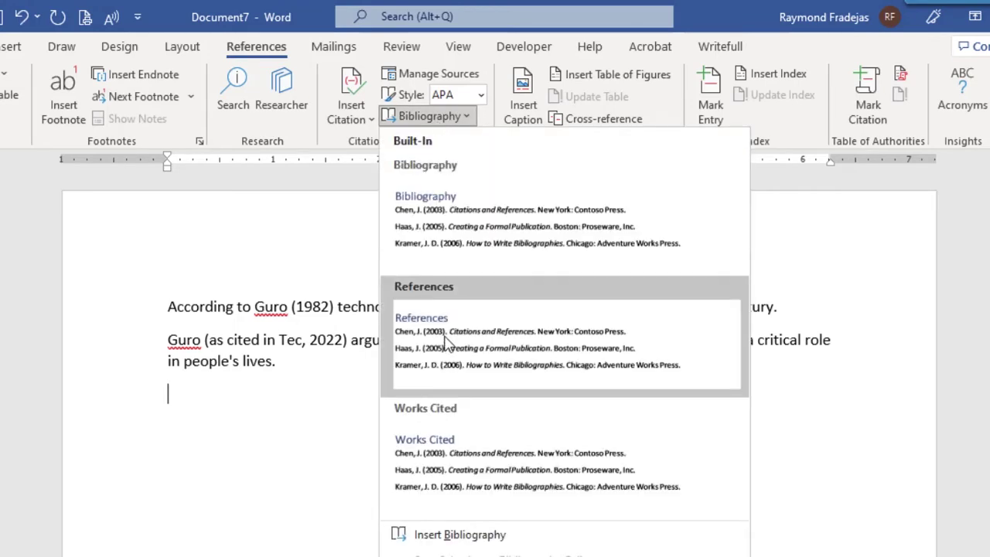
left_click(446, 343)
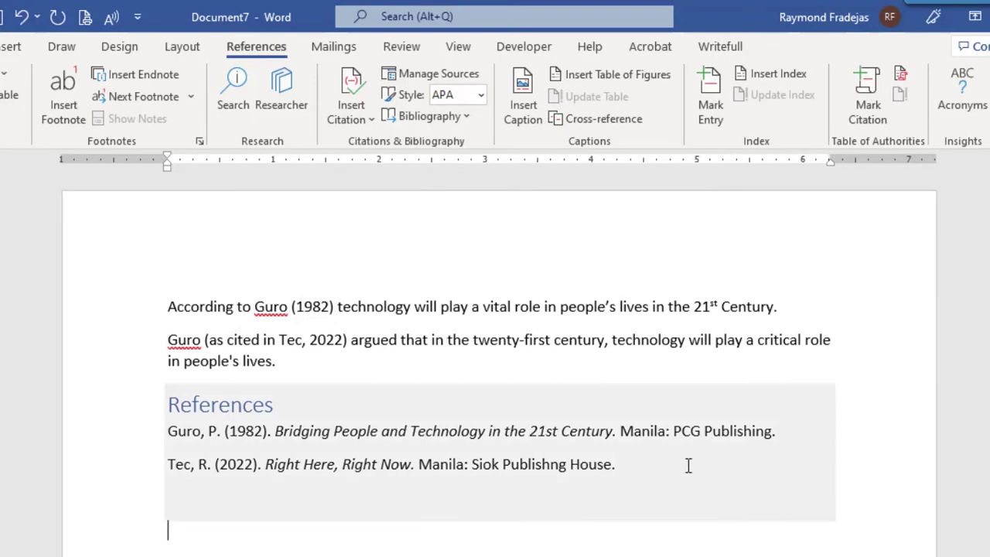
left_click(441, 366)
key("Return")
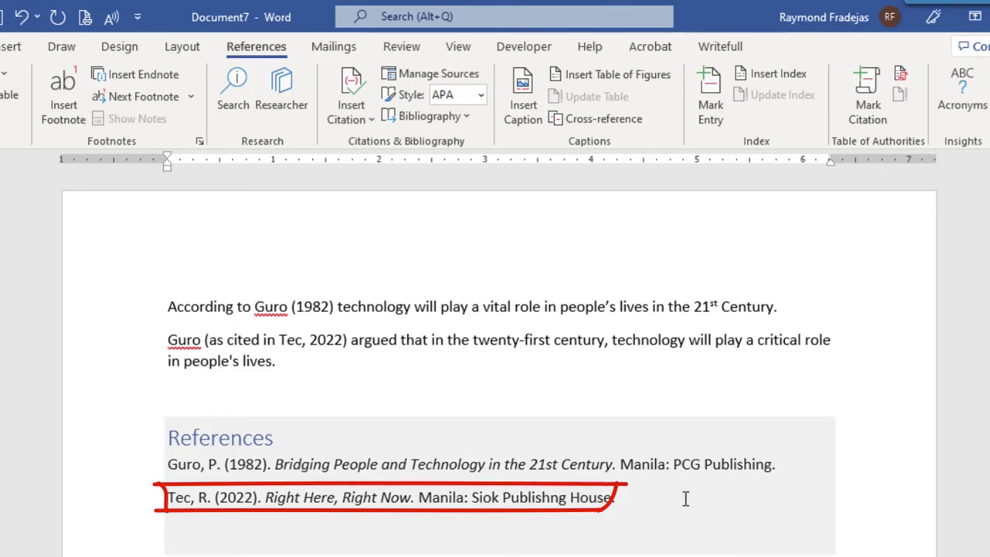
left_click(457, 77)
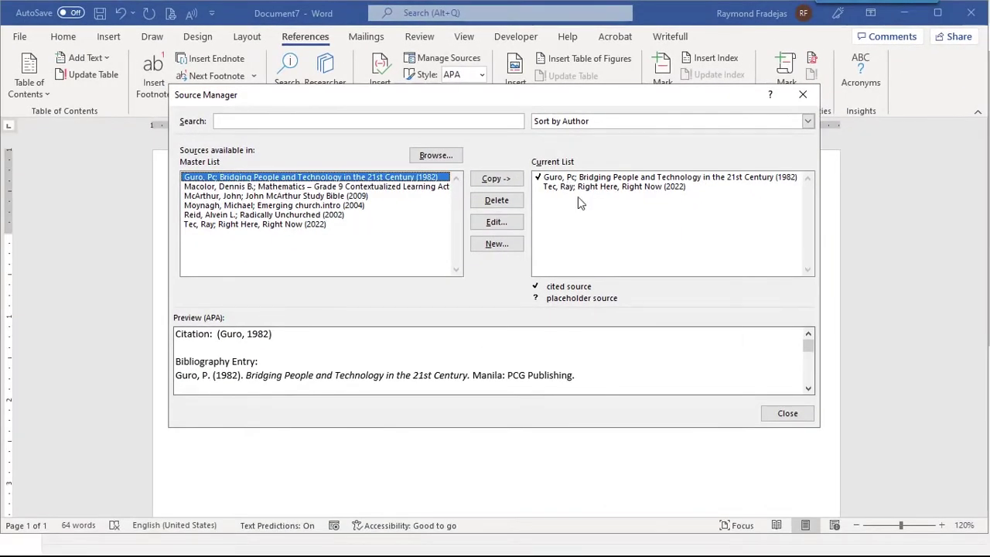
left_click(788, 414)
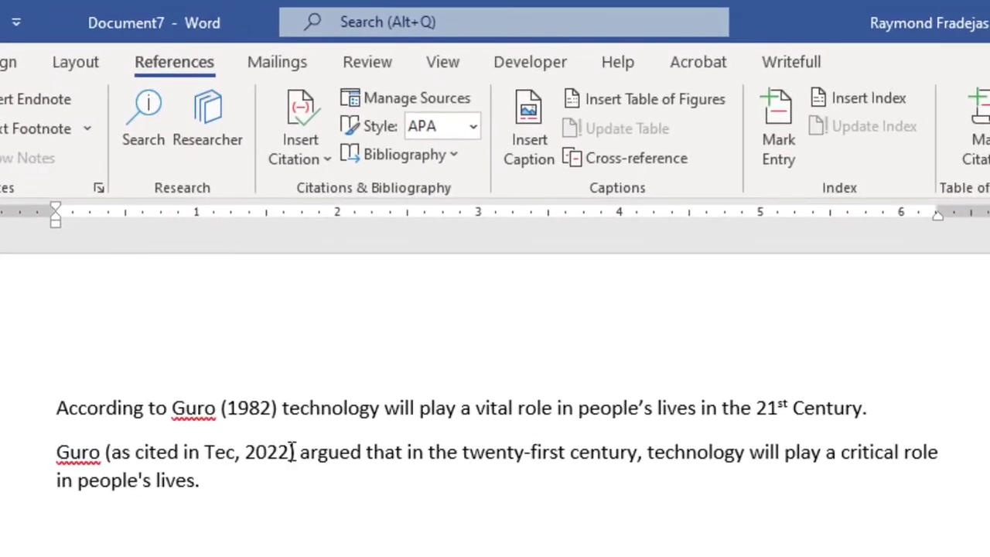
- Delete the typed '(as cited in Tec, 2022)' text after Guro
double_click(288, 452)
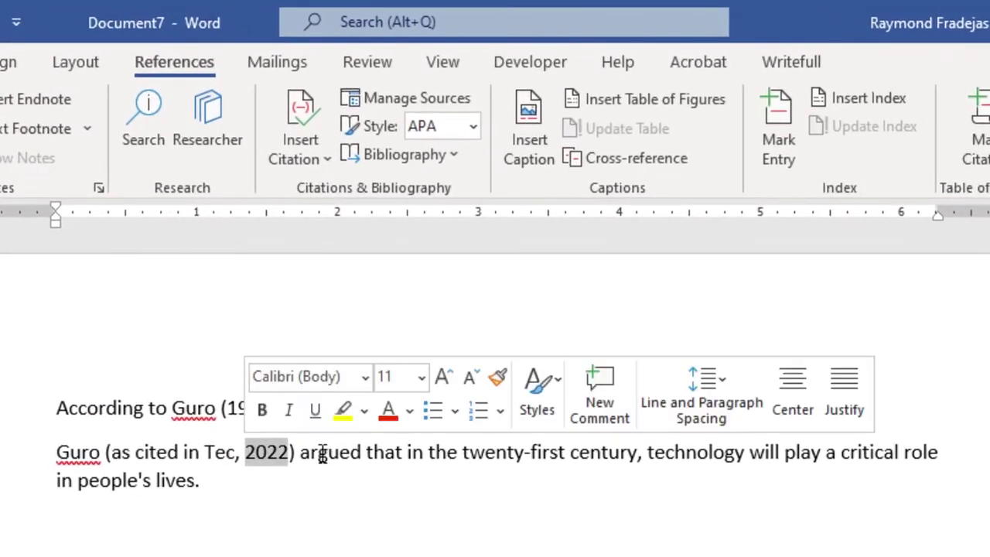
left_click_drag(299, 452, 104, 451)
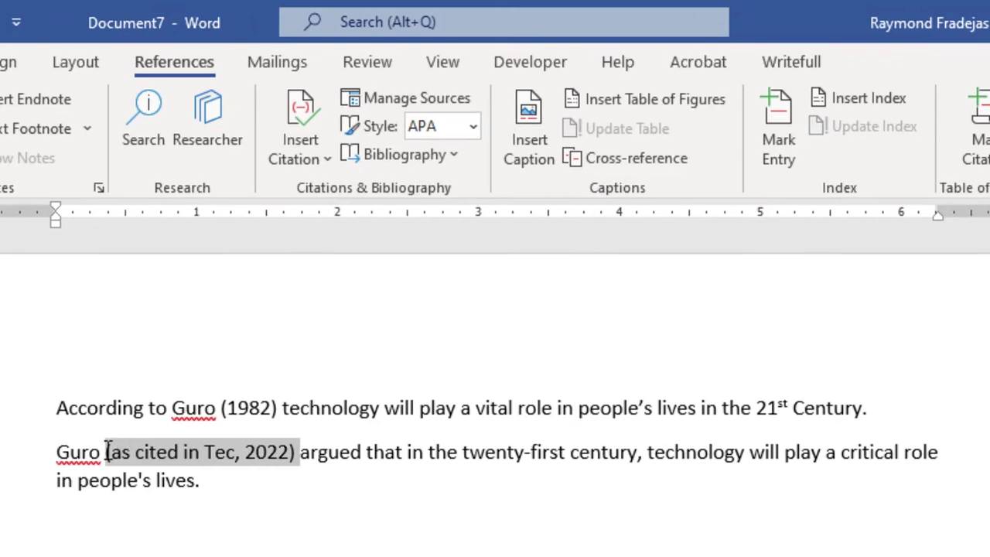
key("Delete")
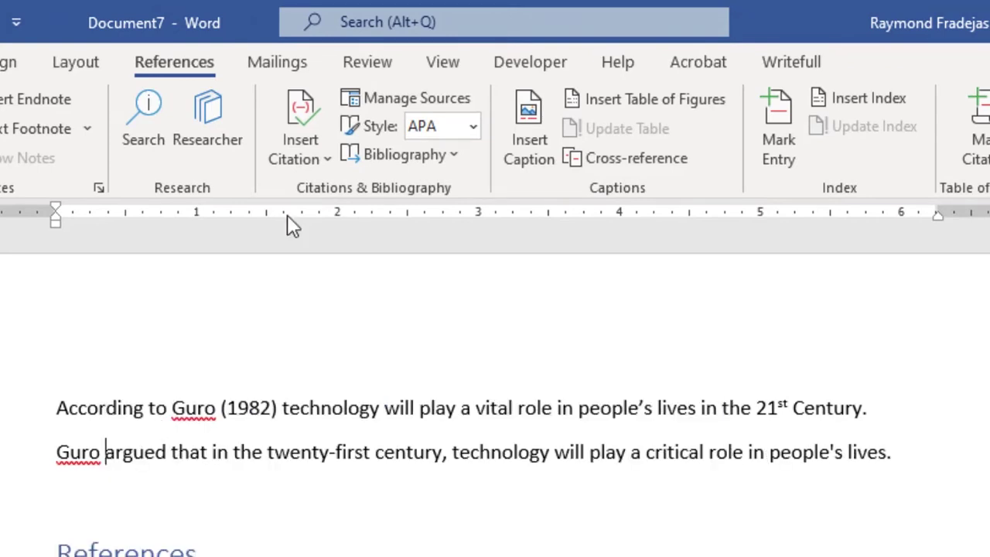
- Insert a real (Tec, 2022) citation after Guro and select it
left_click(292, 134)
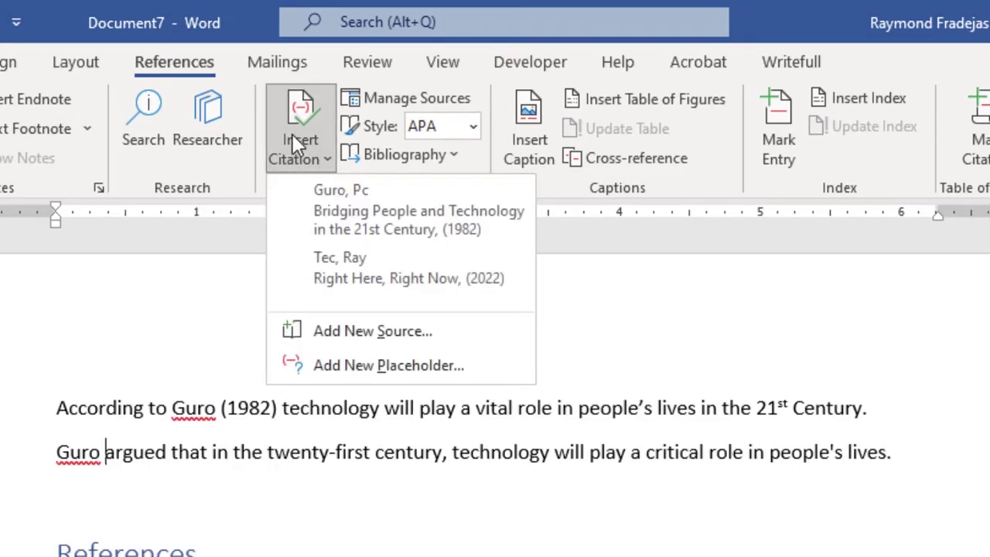
left_click(325, 265)
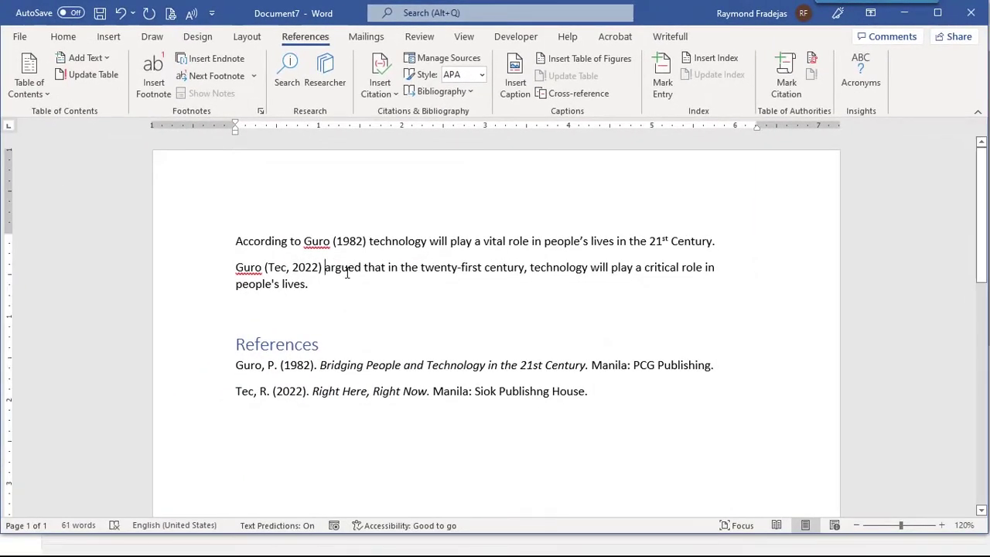
left_click(307, 270)
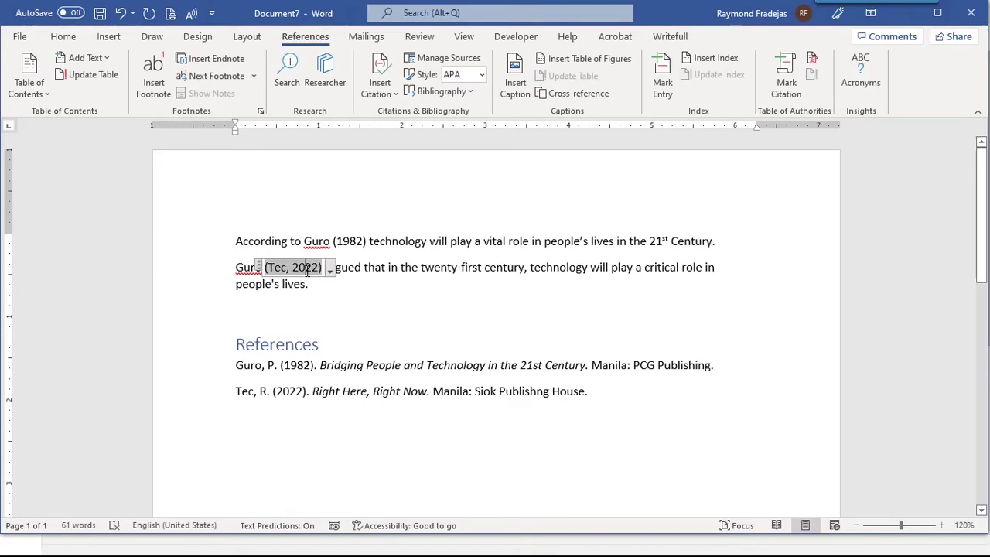
left_click(341, 286)
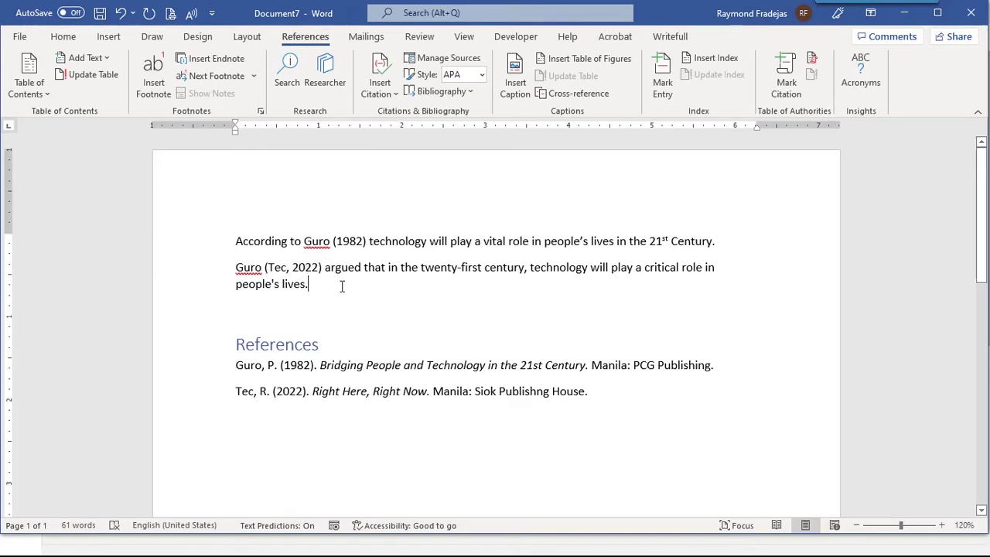
left_click(298, 268)
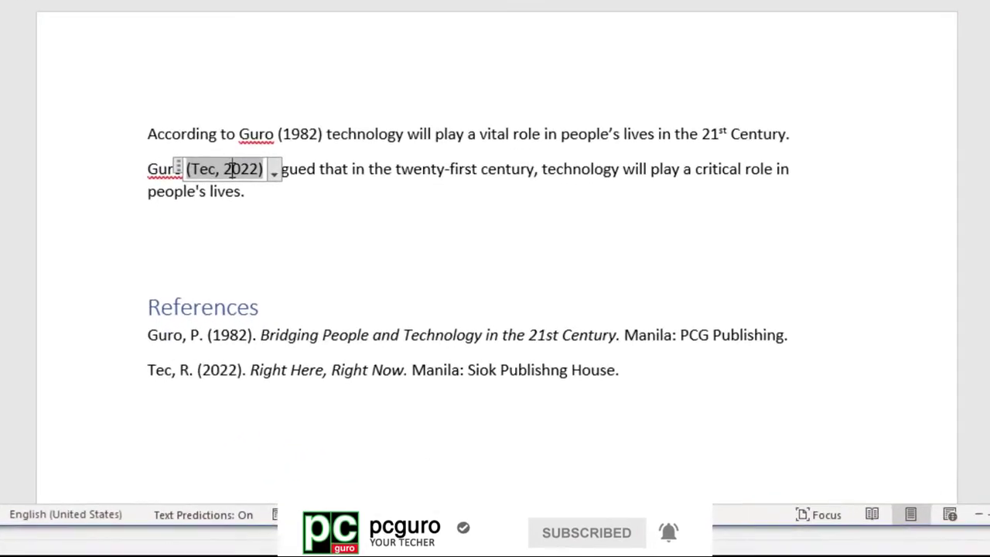
- Add \f "as cited in " to the Tec citation's field code so it reads (as cited in Tec, 2022)
right_click(232, 170)
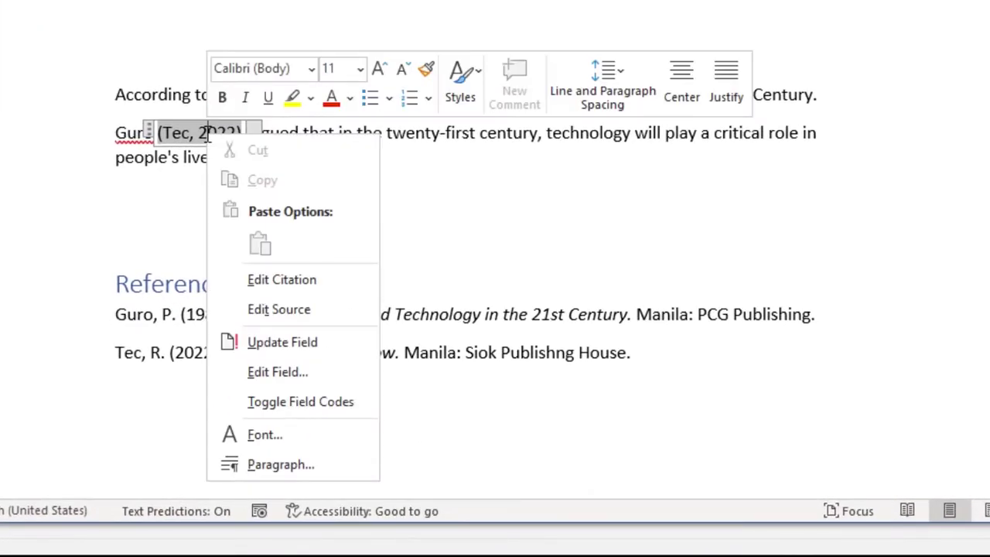
left_click(294, 379)
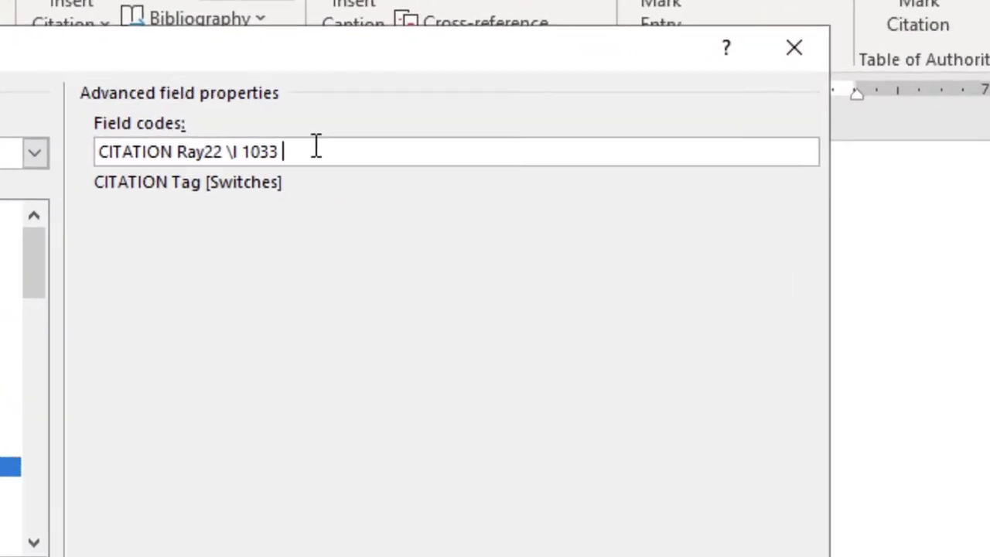
type("\\f")
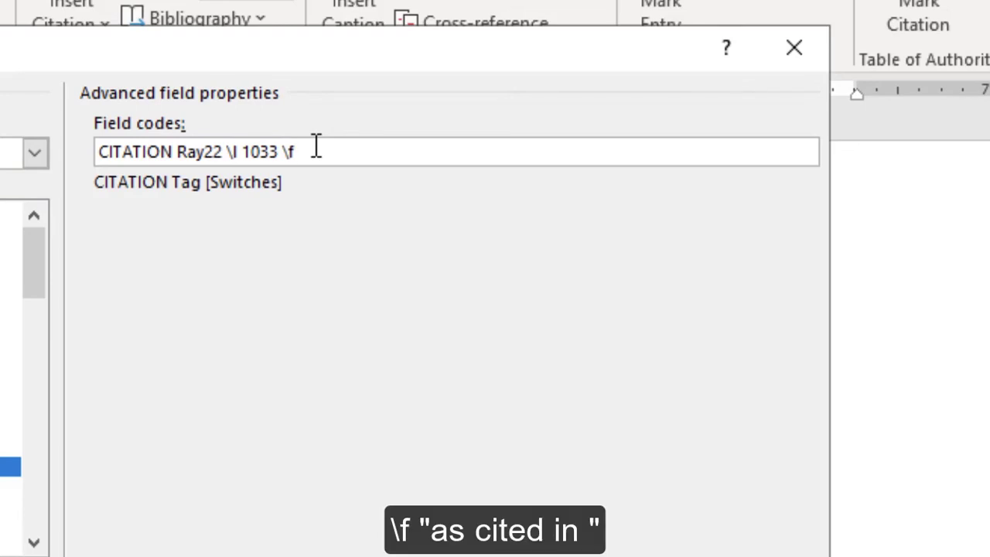
type(" \"")
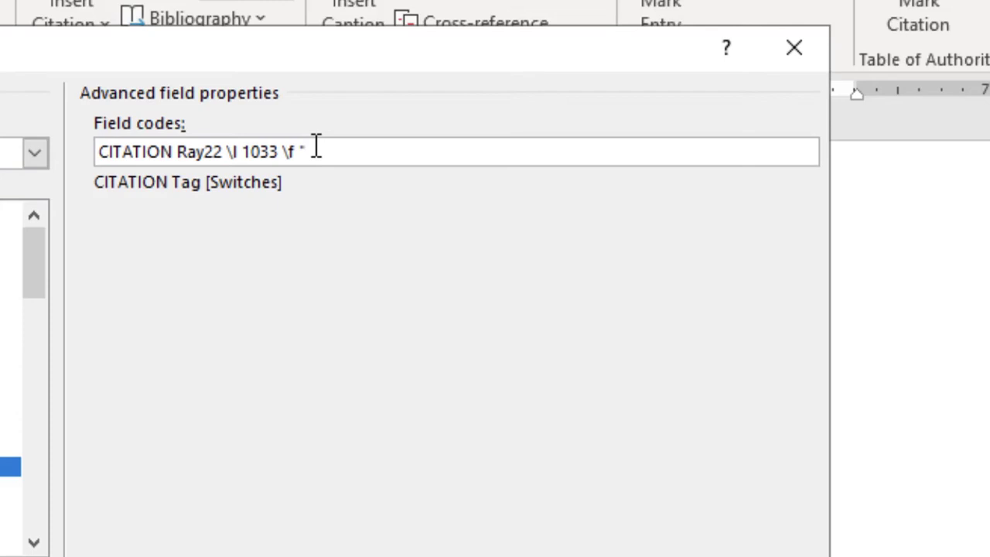
type("as cited in")
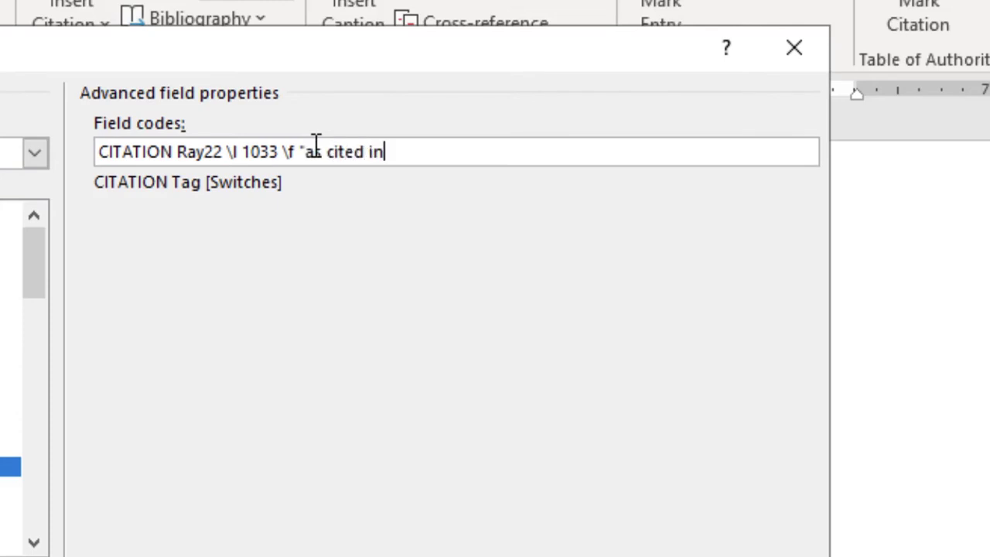
type(" \"")
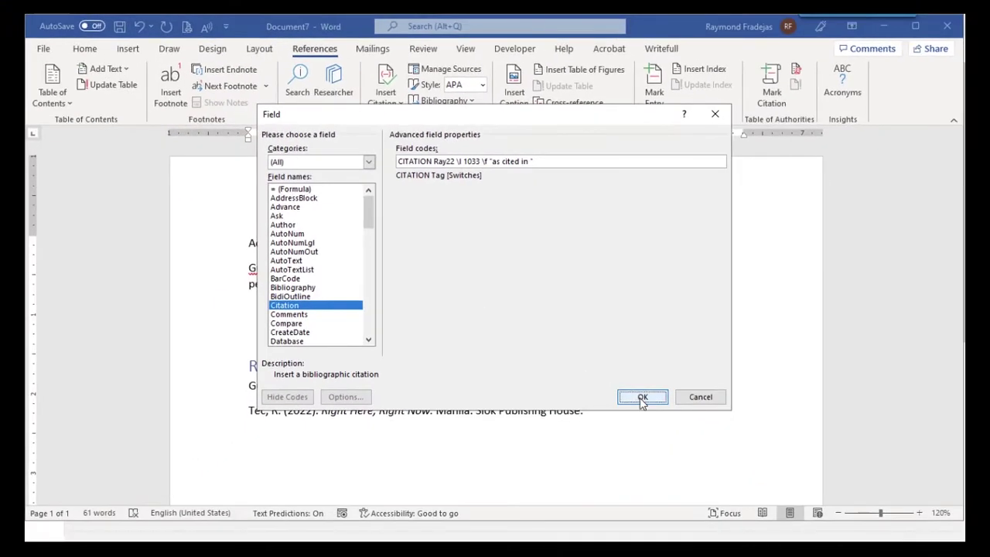
left_click(636, 410)
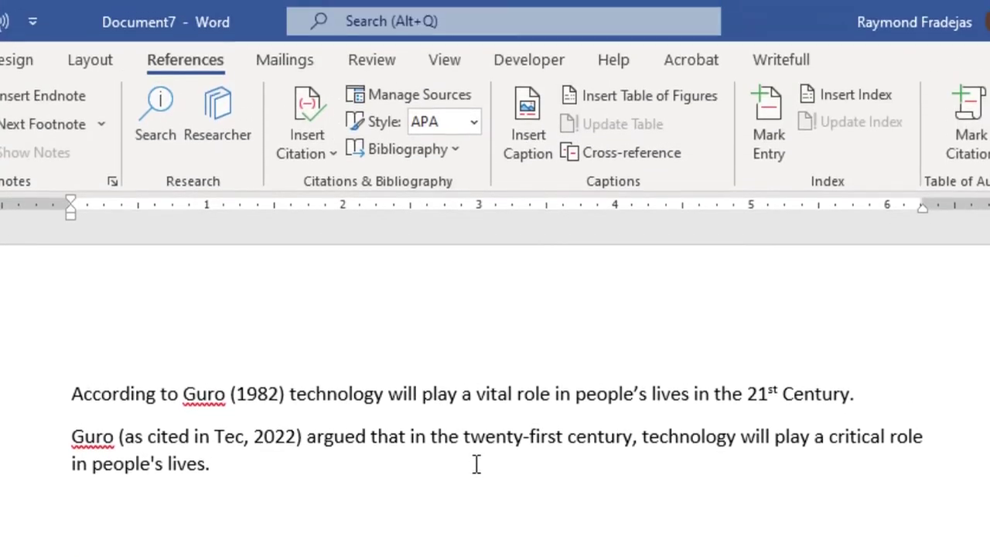
left_click(424, 97)
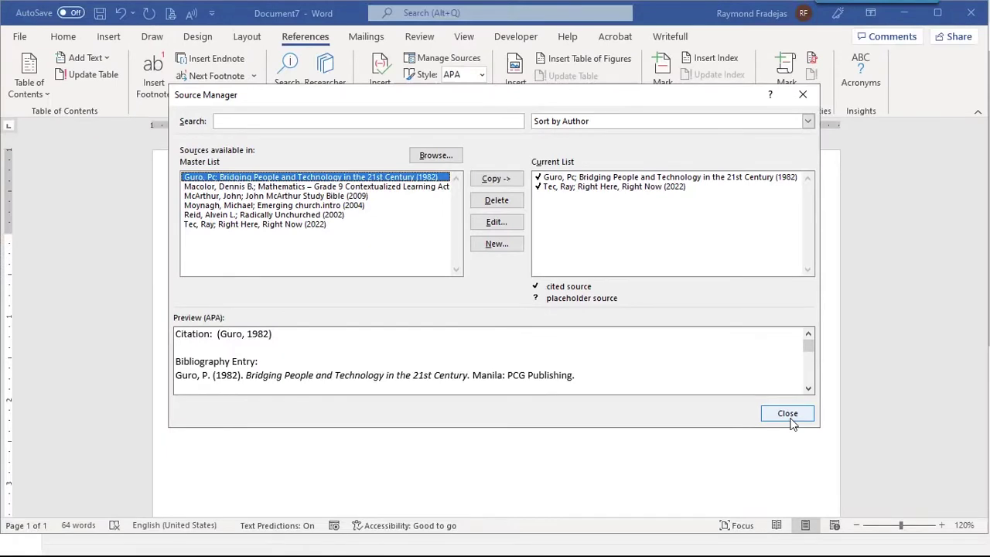
left_click(788, 414)
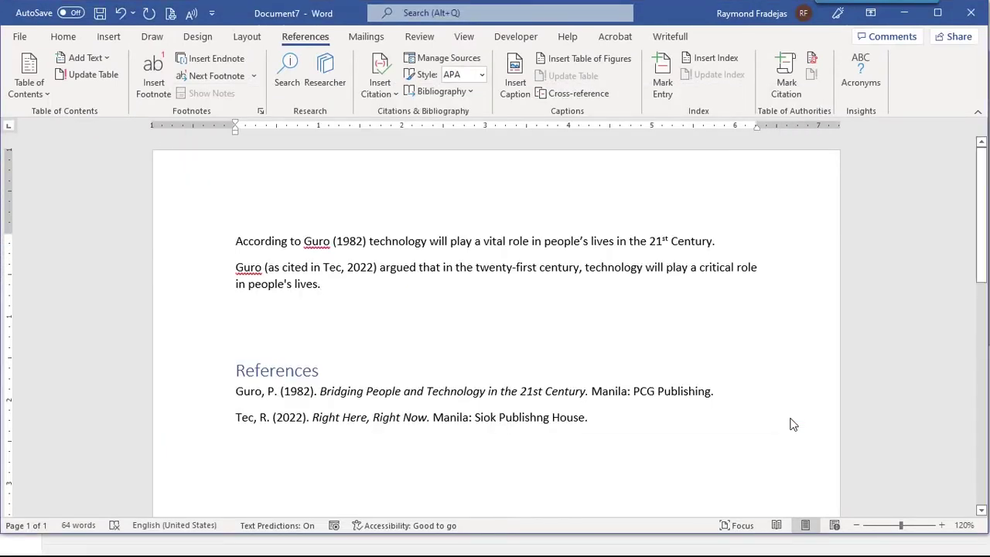